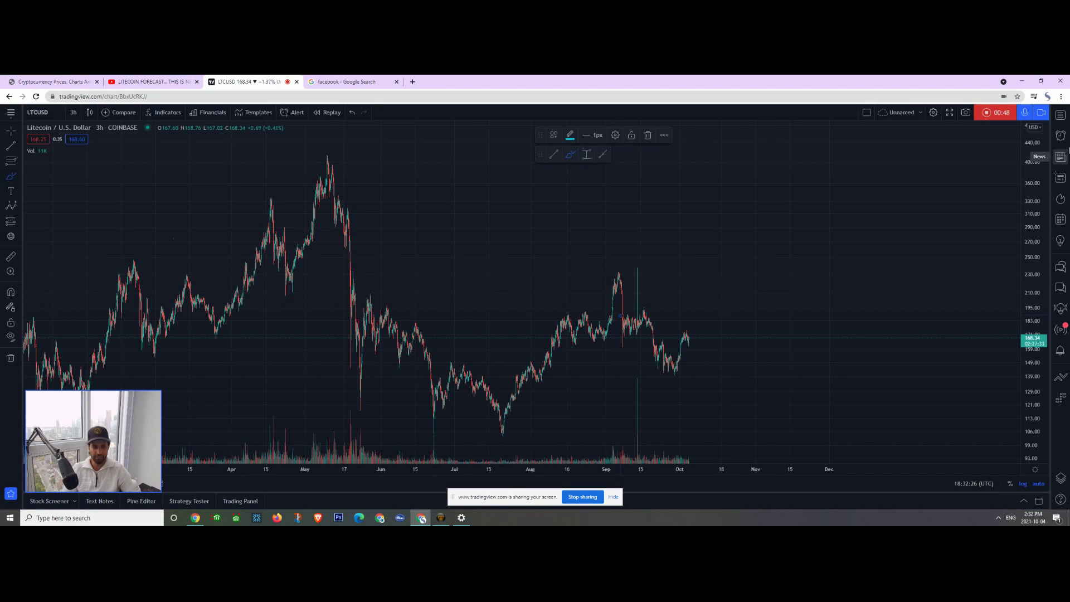
- Bring up the CoinMarketCap prices table and scroll to Litecoin at rank 17, priced $167.95
click(374, 82)
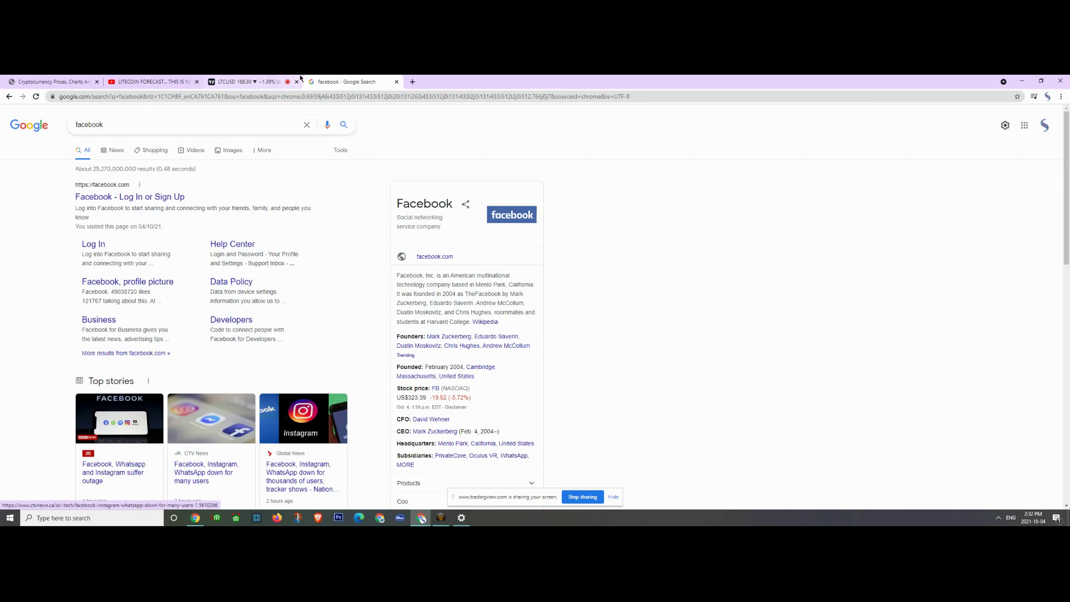
click(282, 79)
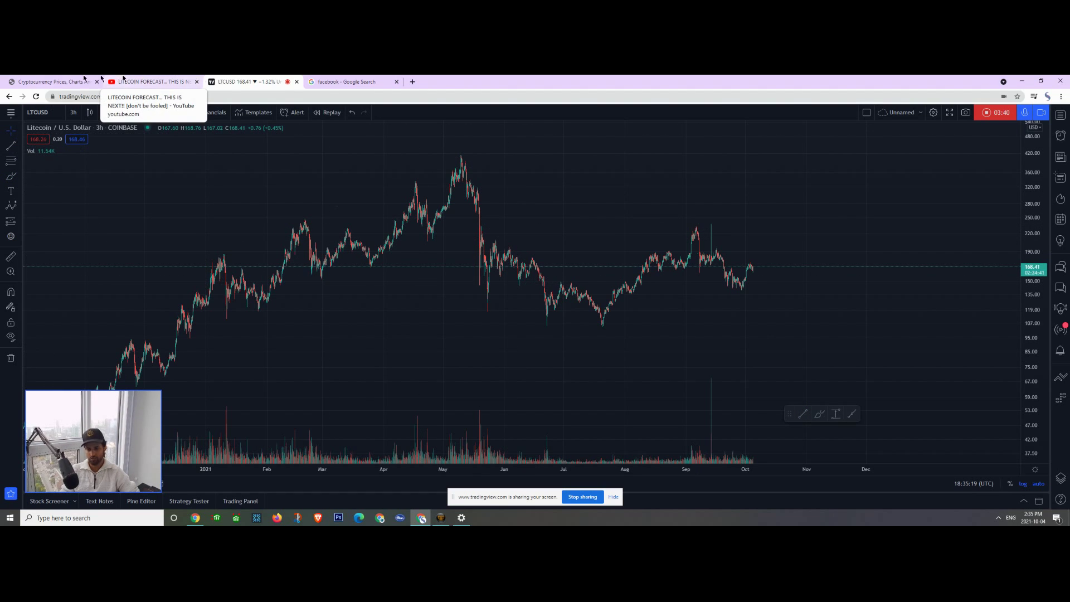
click(50, 79)
scroll(566, 300, up, 10)
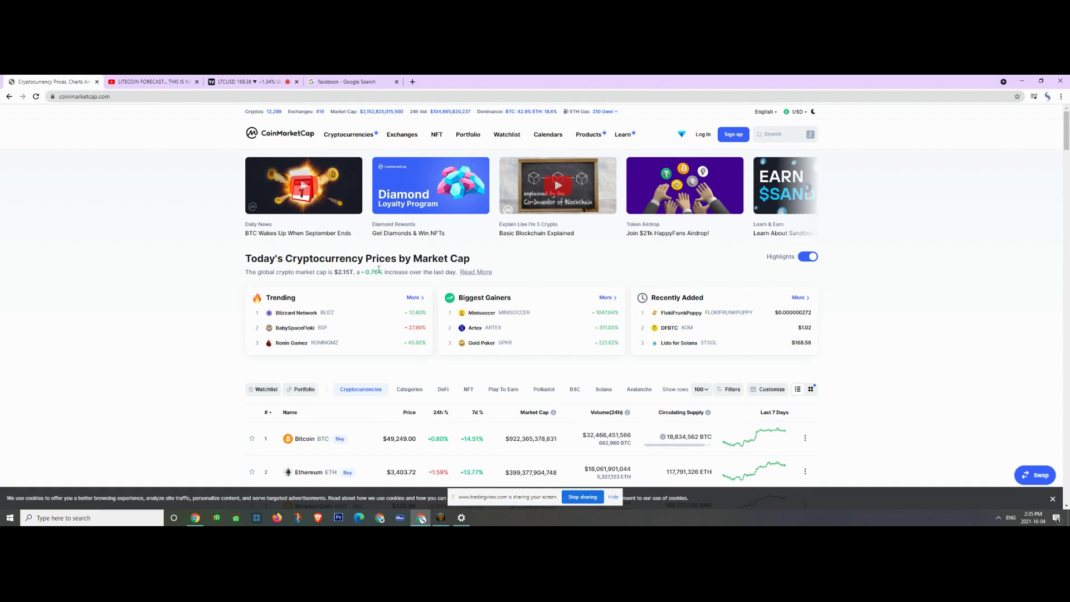
scroll(793, 202, down, 4)
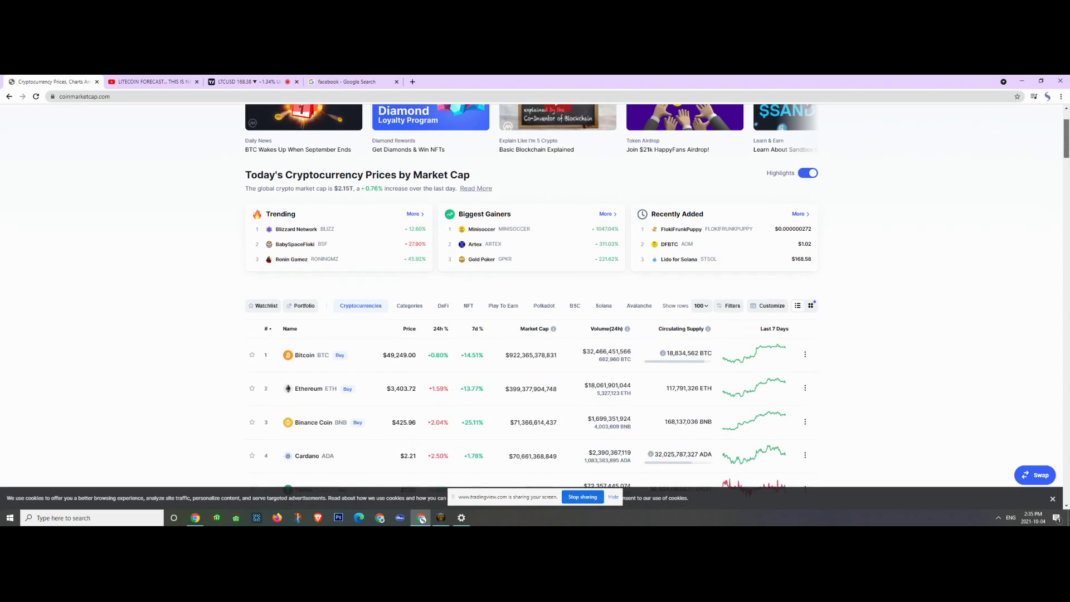
drag(1066, 153, 1066, 204)
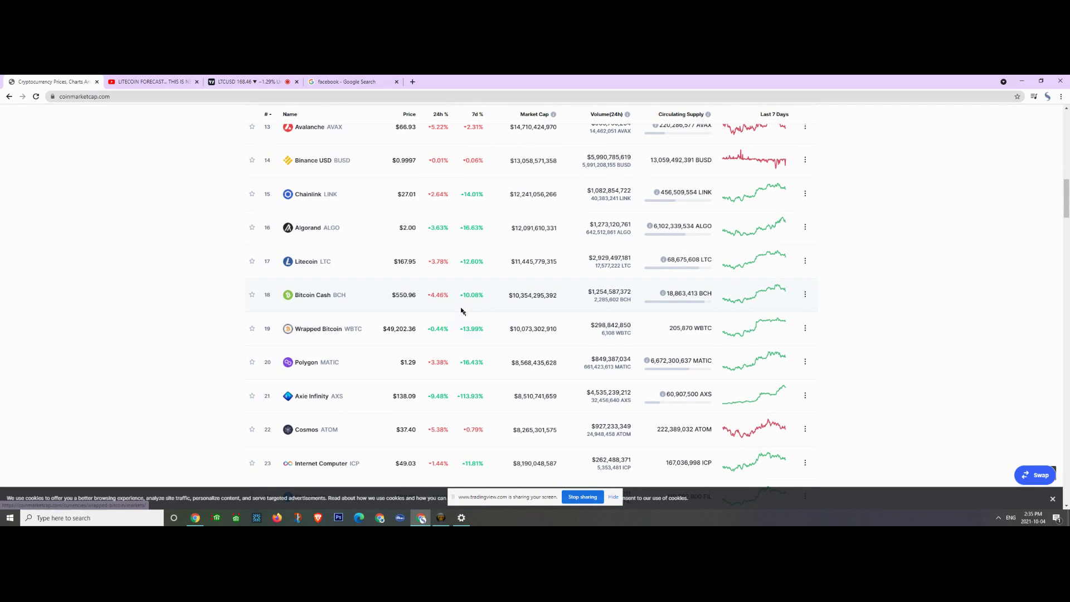
- Zoom into the Litecoin chart and draw the upper and lower September–October wedge trendlines
click(238, 81)
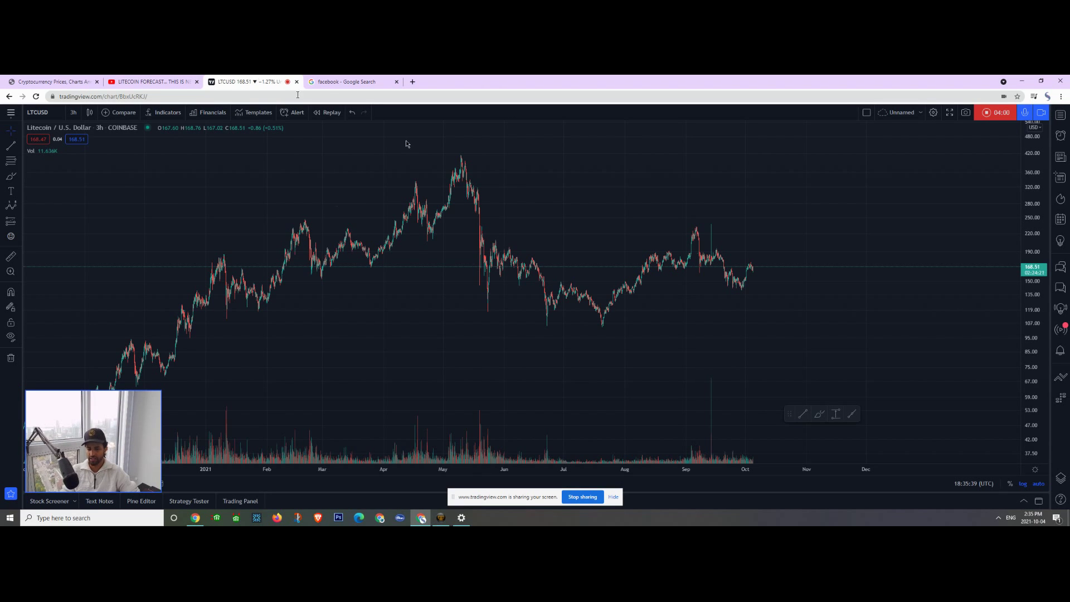
scroll(501, 175, up, 4)
scroll(442, 273, up, 3)
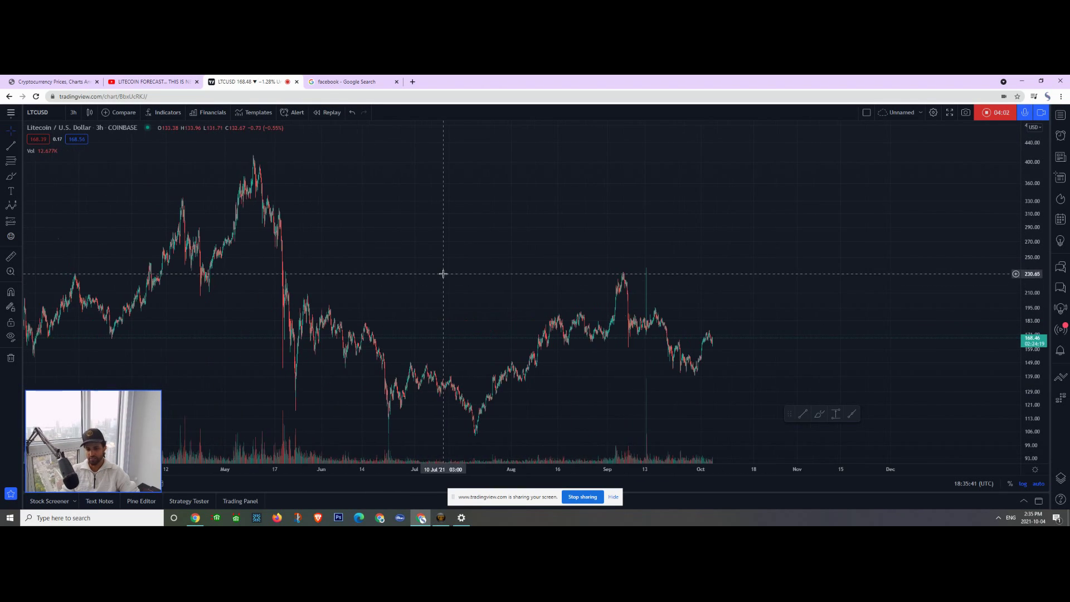
click(11, 146)
click(592, 272)
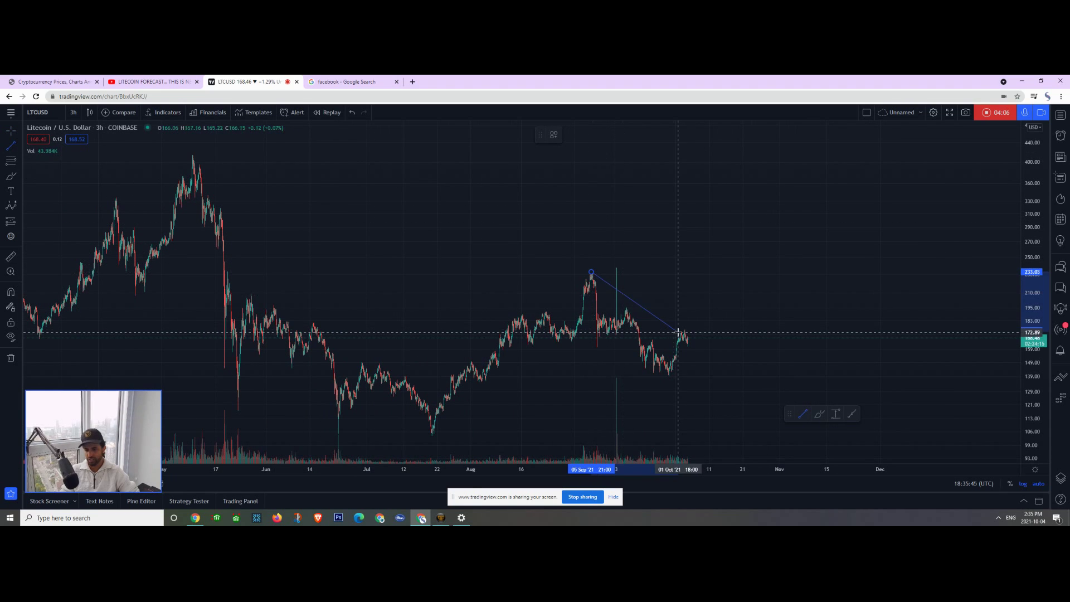
click(688, 371)
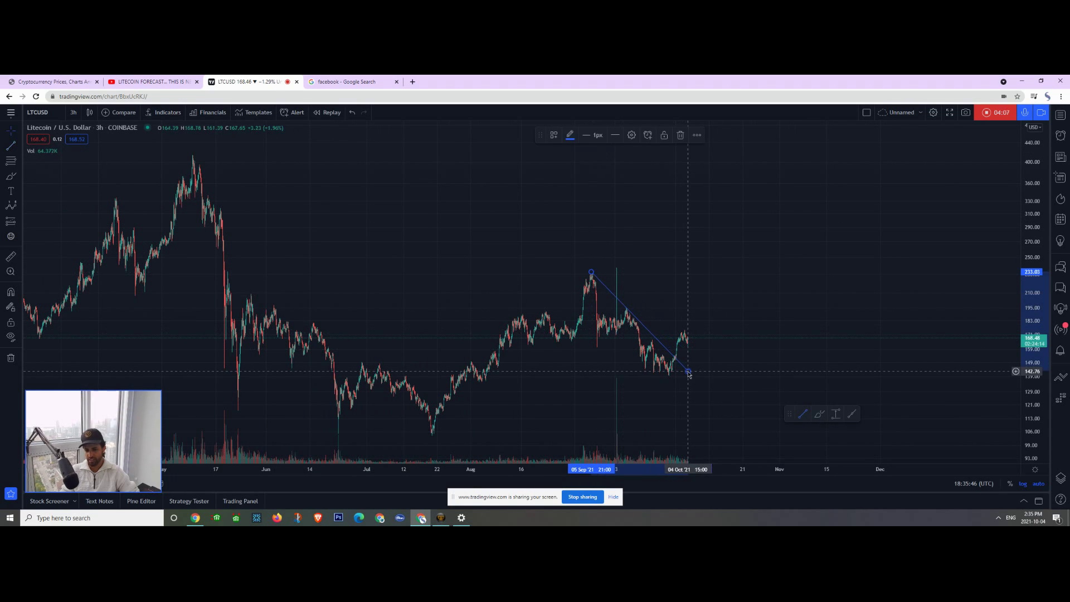
click(802, 413)
click(594, 347)
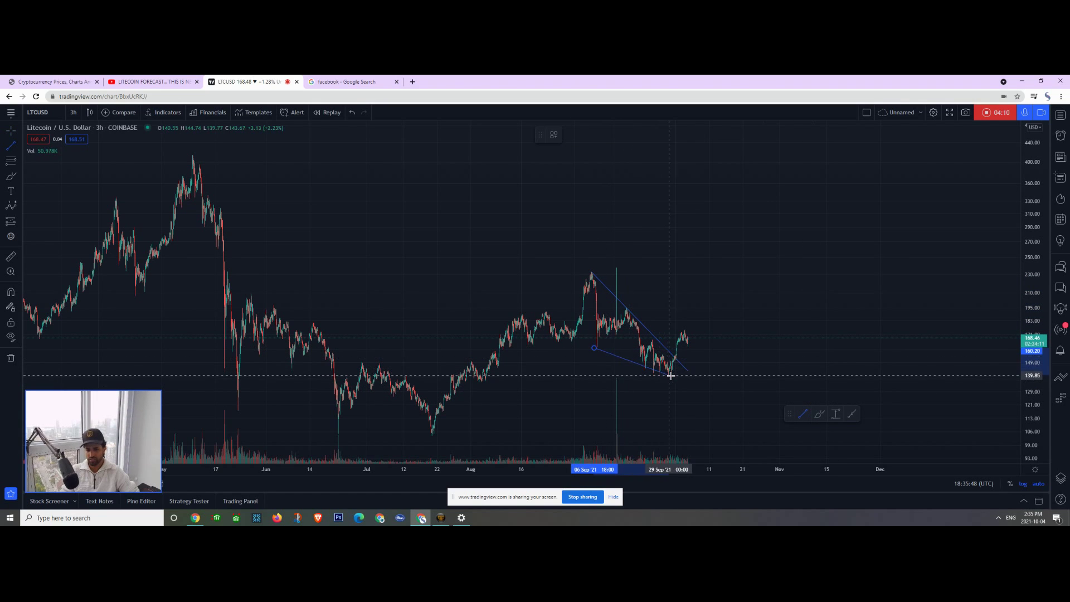
click(671, 375)
- Draw the May–July wedge: upper line from the late-May high, lower line to the July low
click(803, 412)
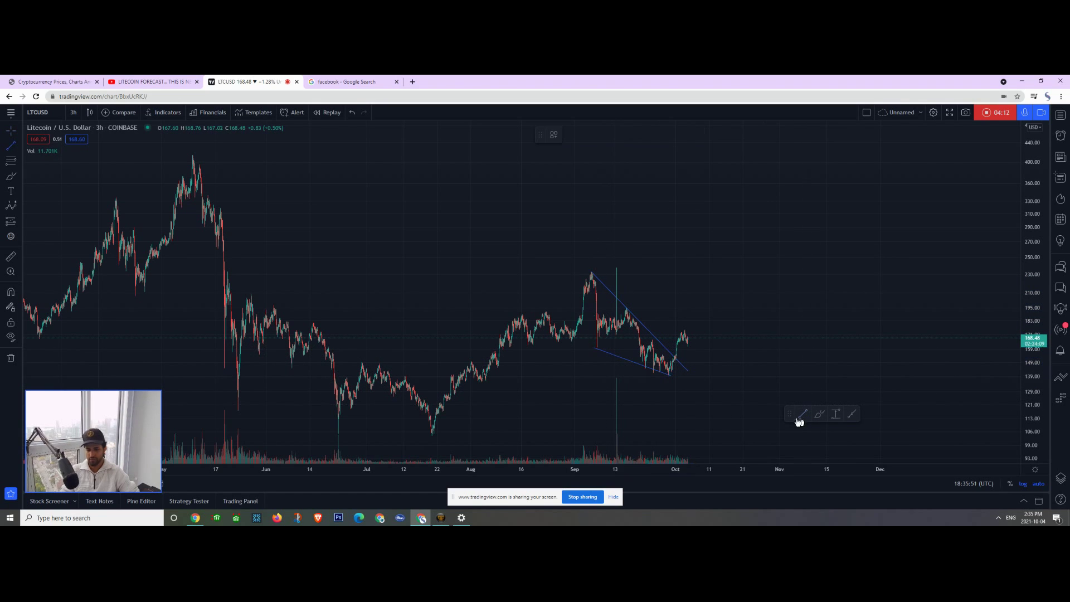
click(251, 294)
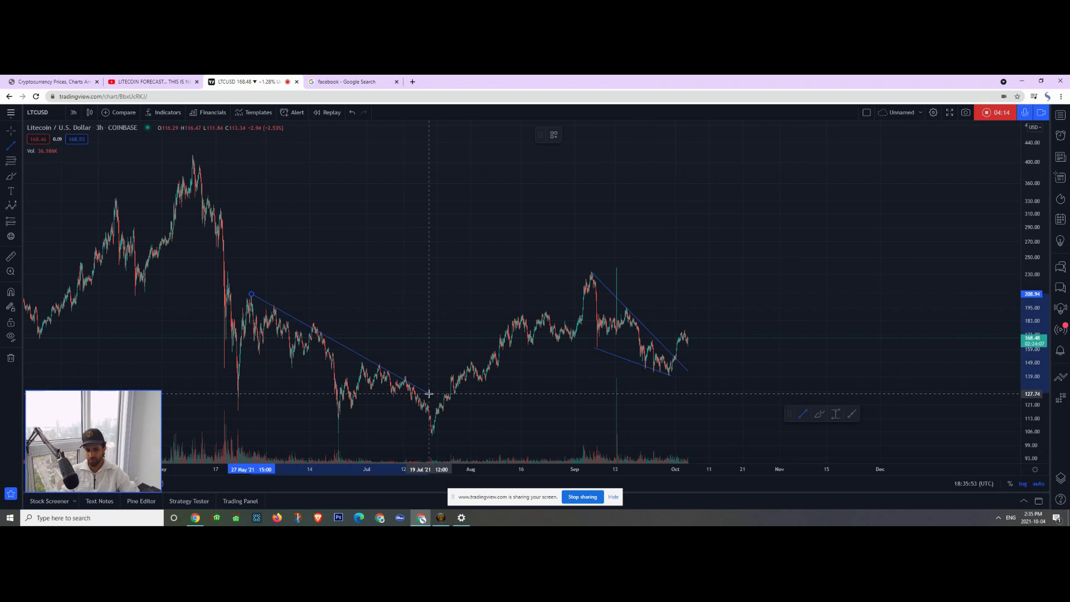
click(441, 397)
click(799, 414)
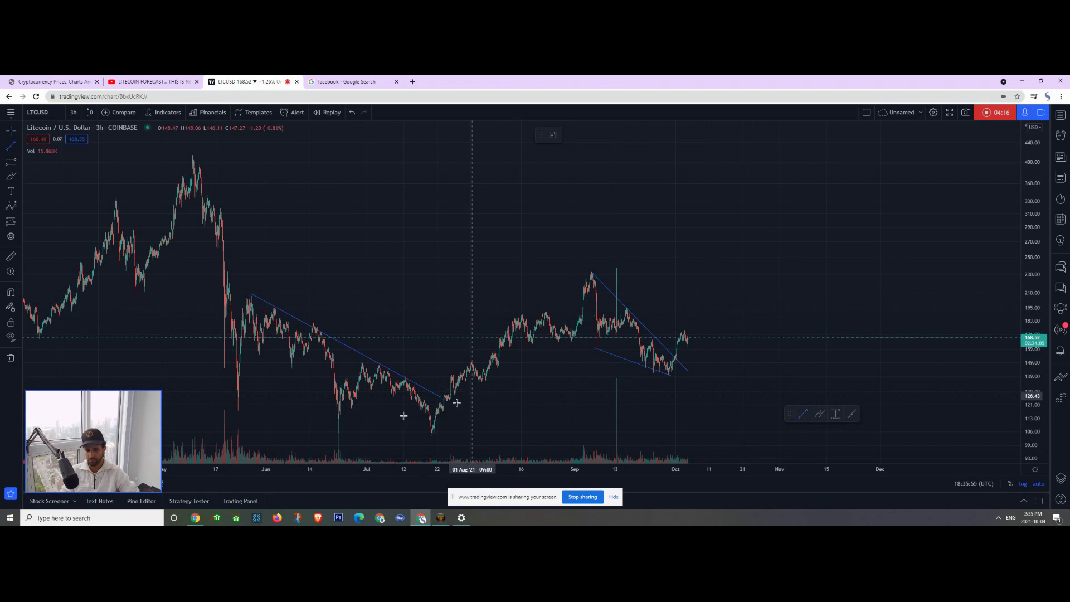
click(237, 412)
click(437, 436)
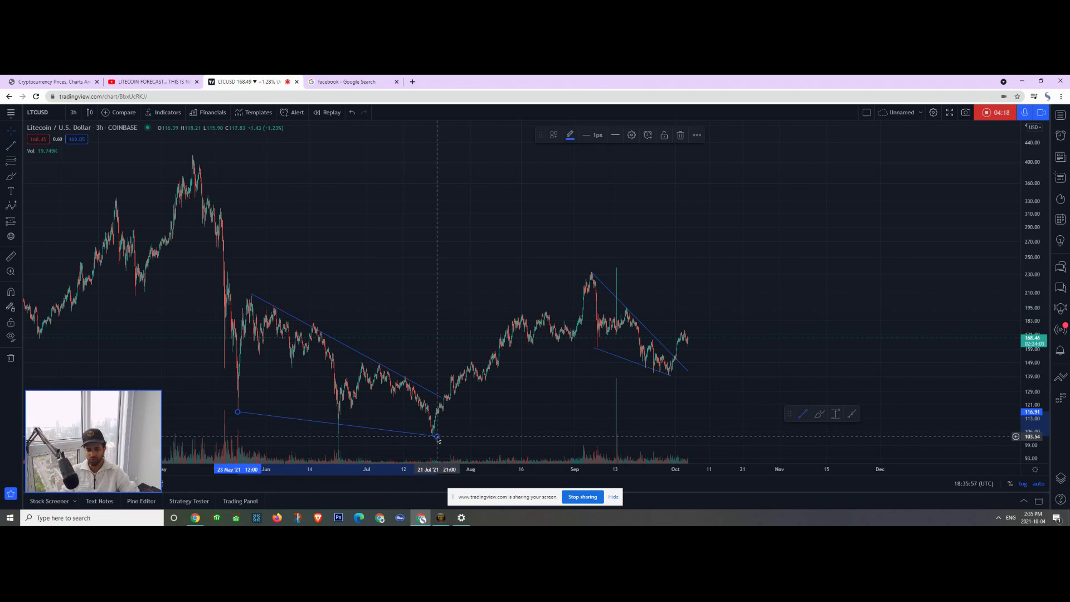
- Add a vertical line from the late-May low and move it to the July breakout
click(801, 416)
click(259, 414)
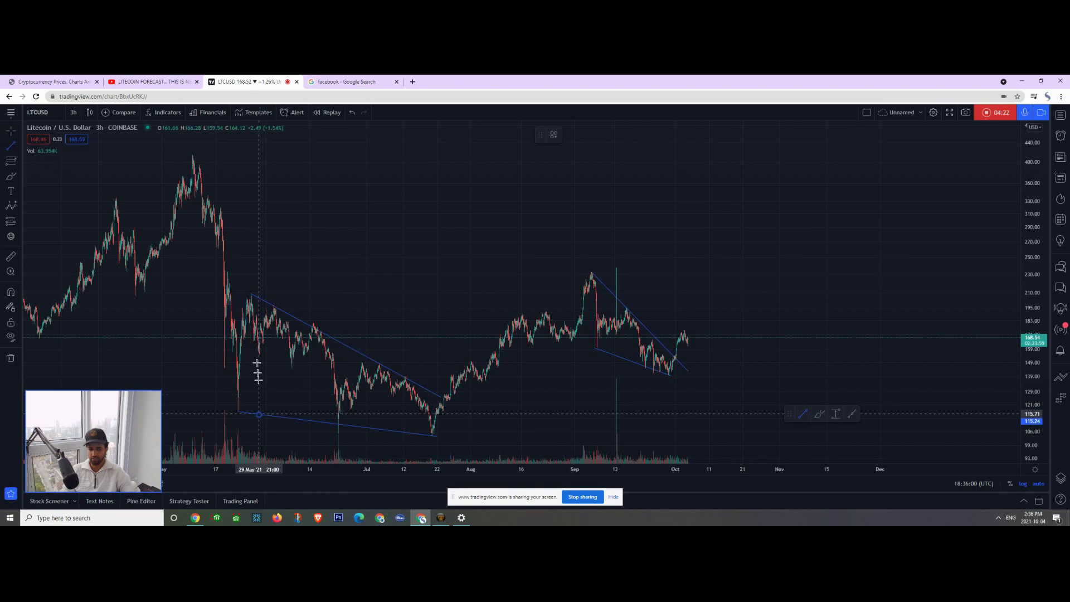
click(255, 298)
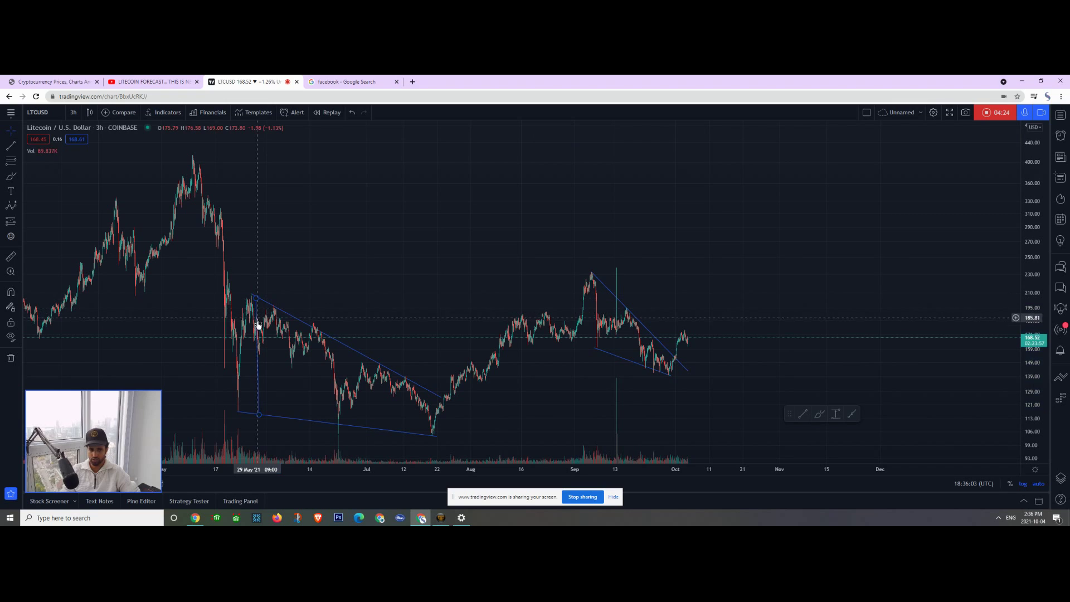
mouse_move(258, 329)
mouse_down()
mouse_move(352, 304)
mouse_move(420, 306)
mouse_move(442, 322)
mouse_up()
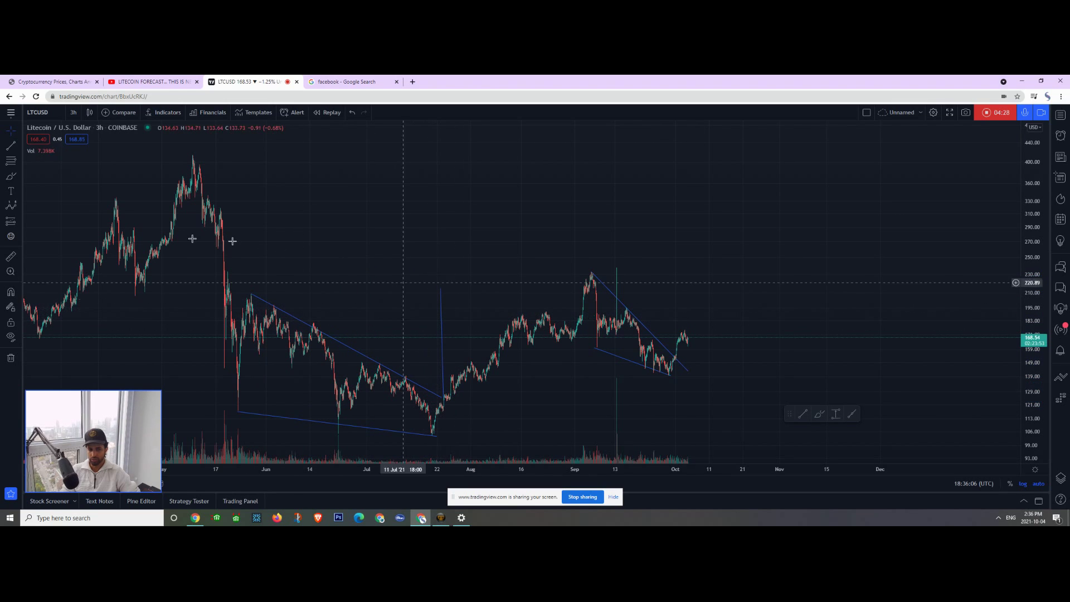
- Draw a thin rectangle resistance band from late July to September
click(18, 176)
click(52, 209)
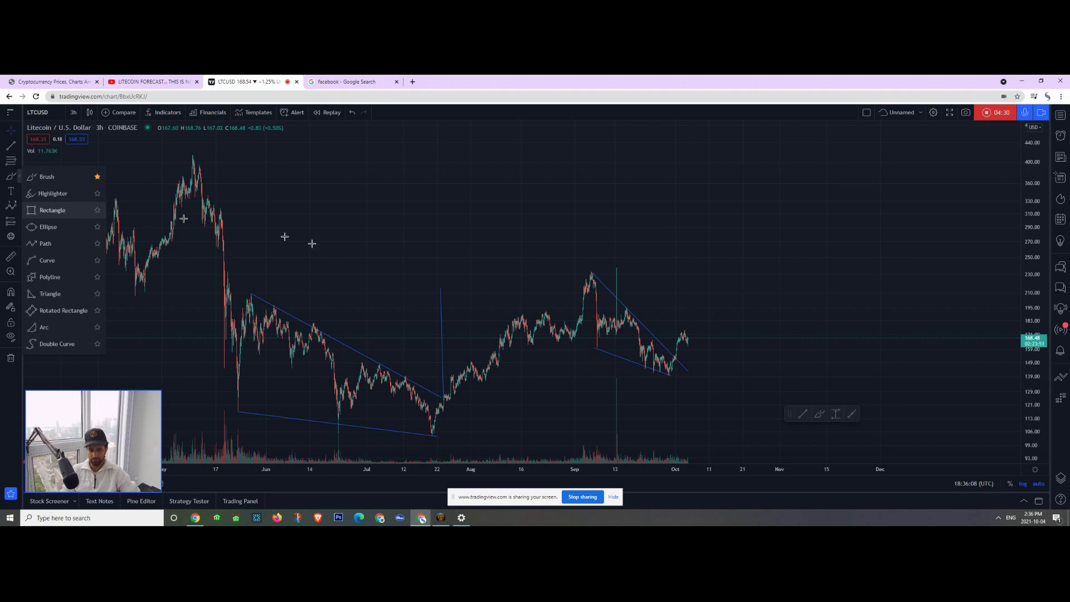
drag(435, 288, 596, 288)
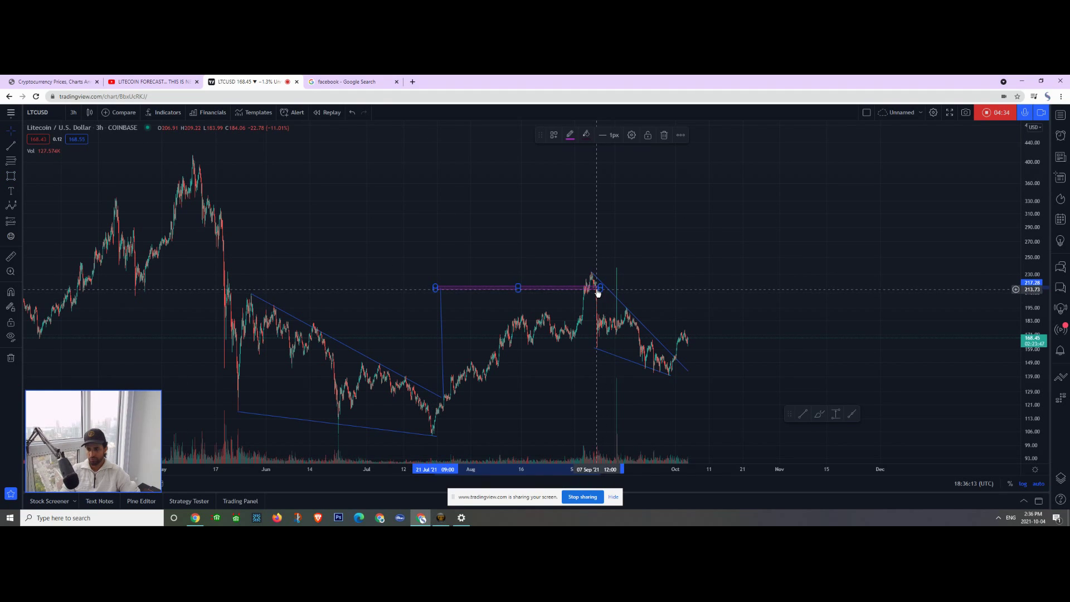
click(568, 279)
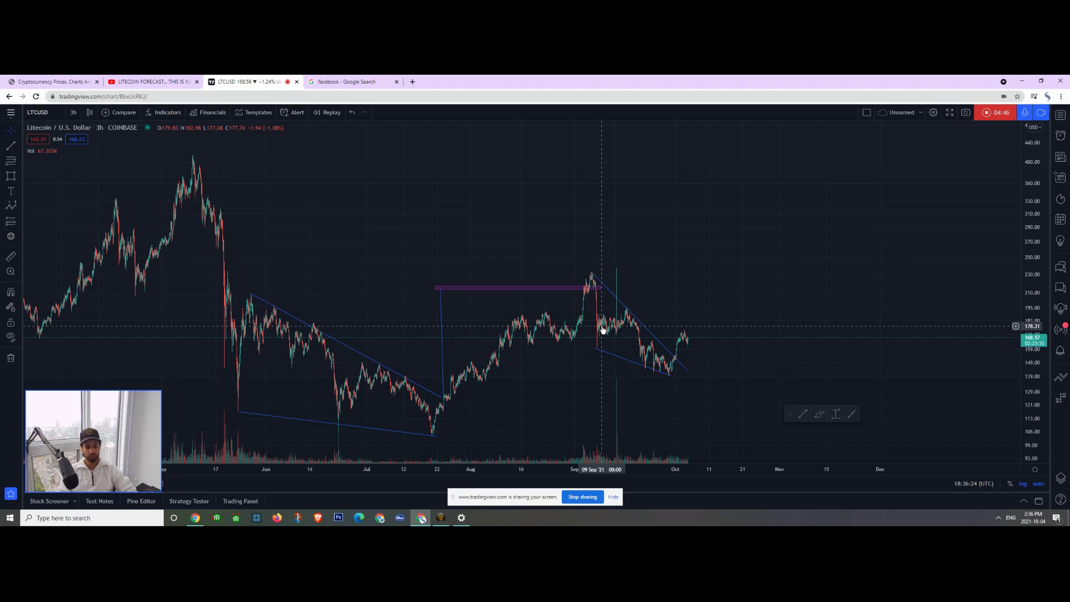
- Draw a vertical wedge-height line with Alt+T and move it to the Oct 1 breakout
key(alt+t)
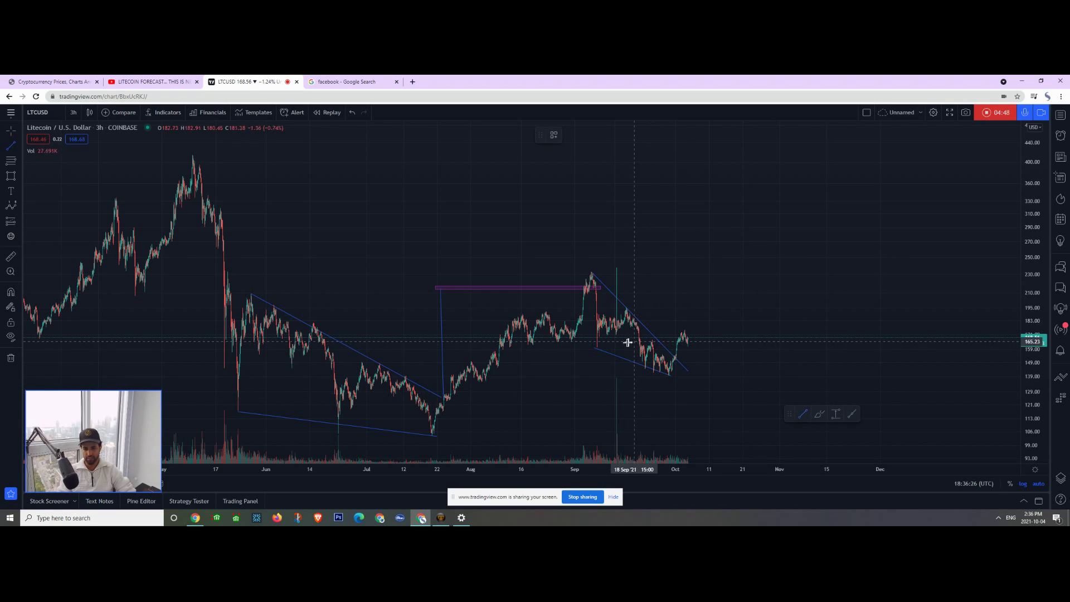
drag(600, 349, 598, 278)
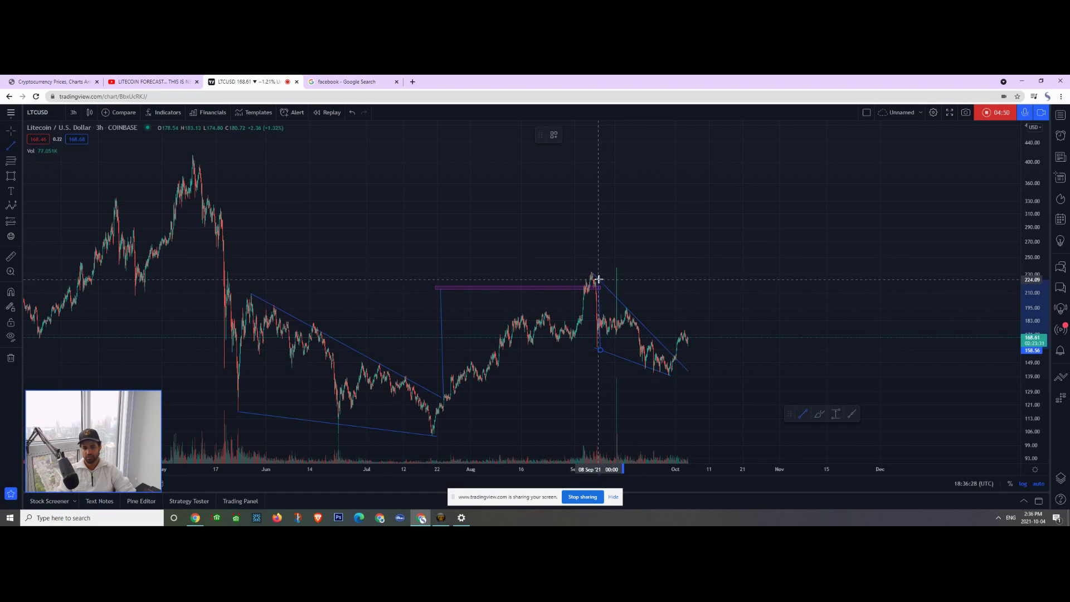
drag(599, 327, 676, 336)
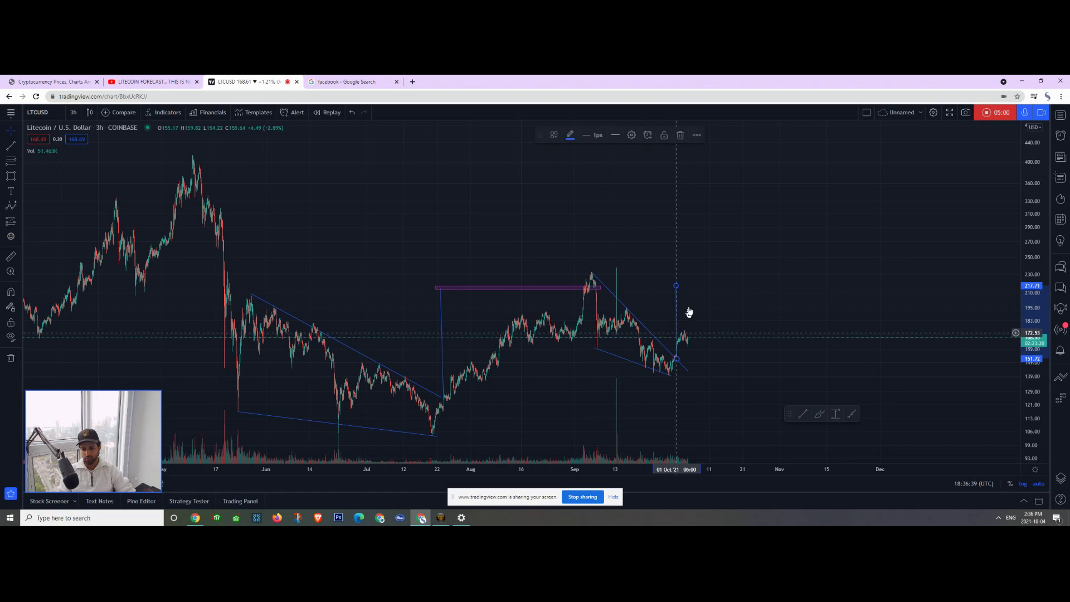
click(691, 313)
- Draw a thin purple resistance rectangle near 217 extending into October
click(11, 176)
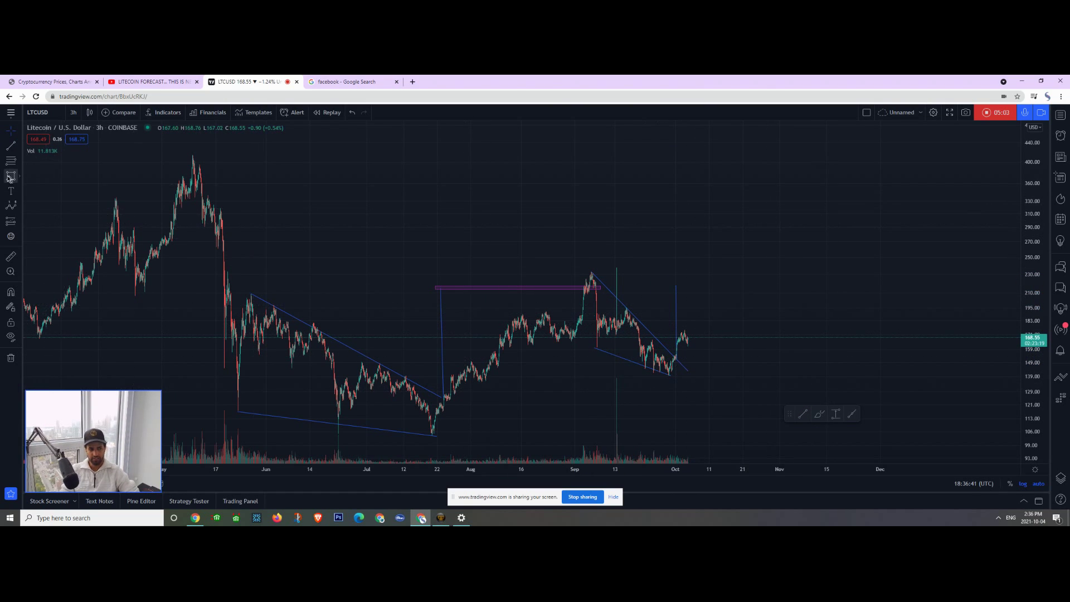
click(627, 282)
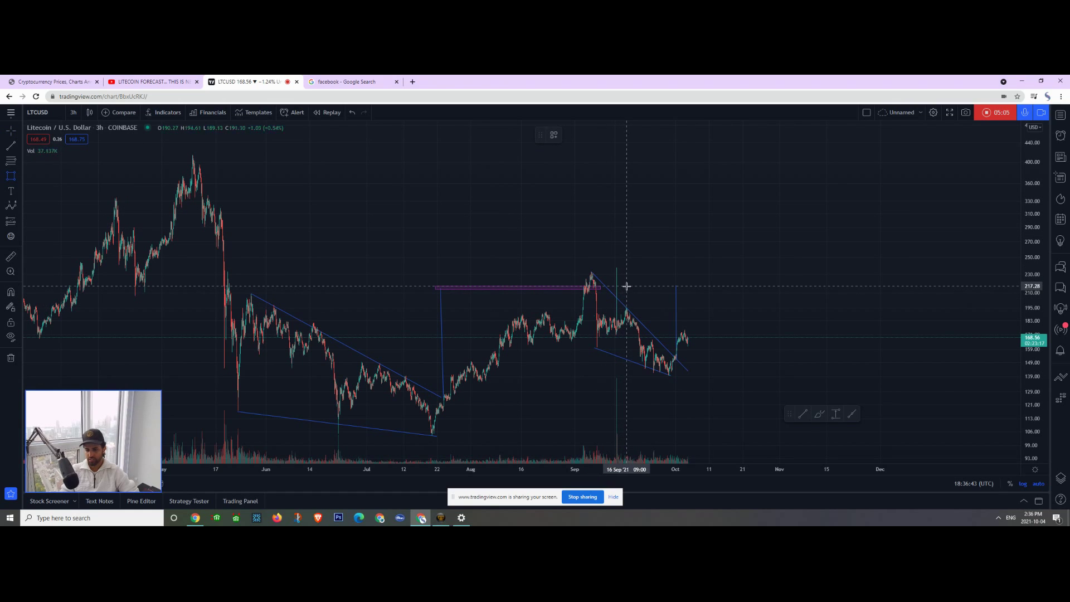
click(709, 285)
click(719, 283)
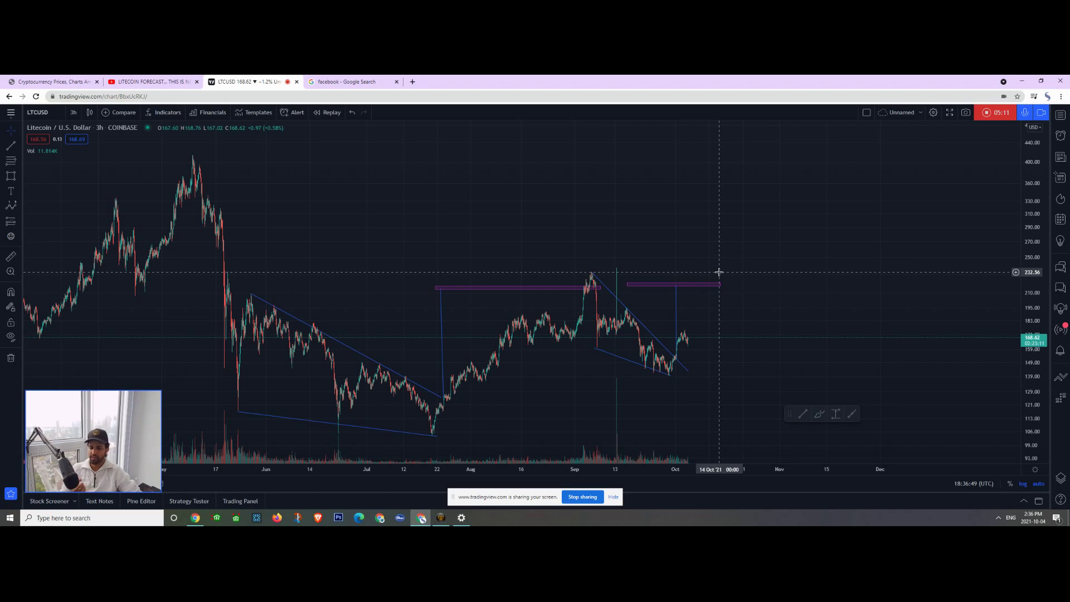
- Discard a first attempt, then draw a Fibonacci extension from the mid-September high to the 140 low
key(alt+f)
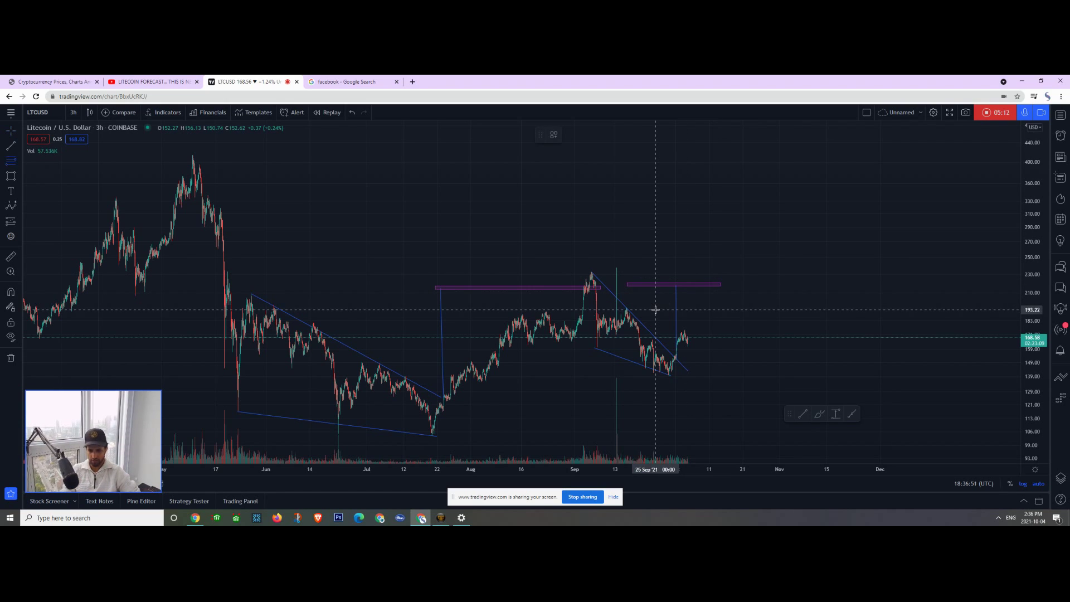
click(645, 306)
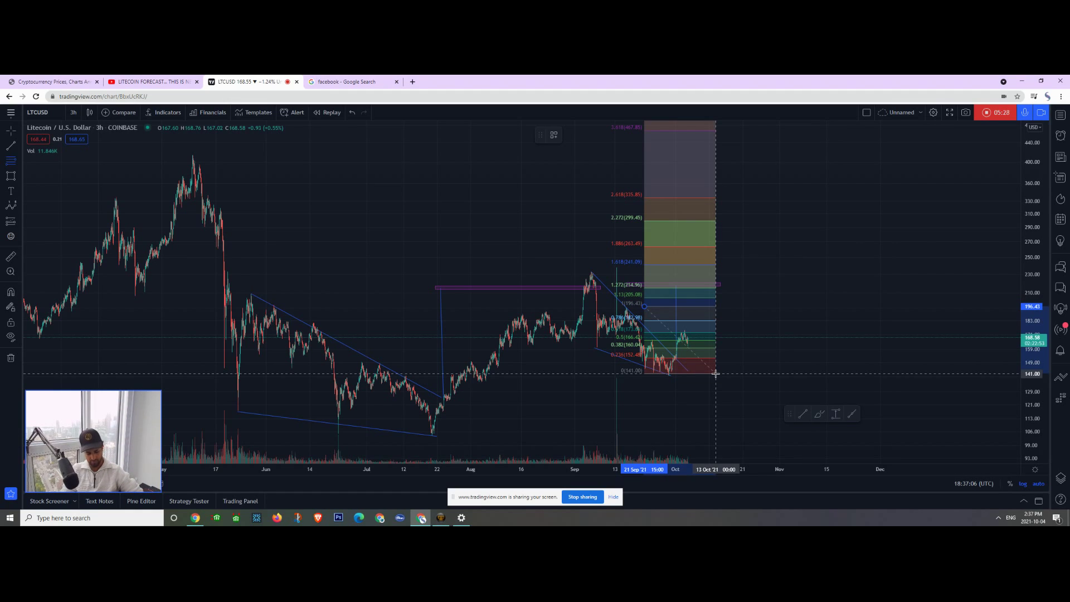
key(Escape)
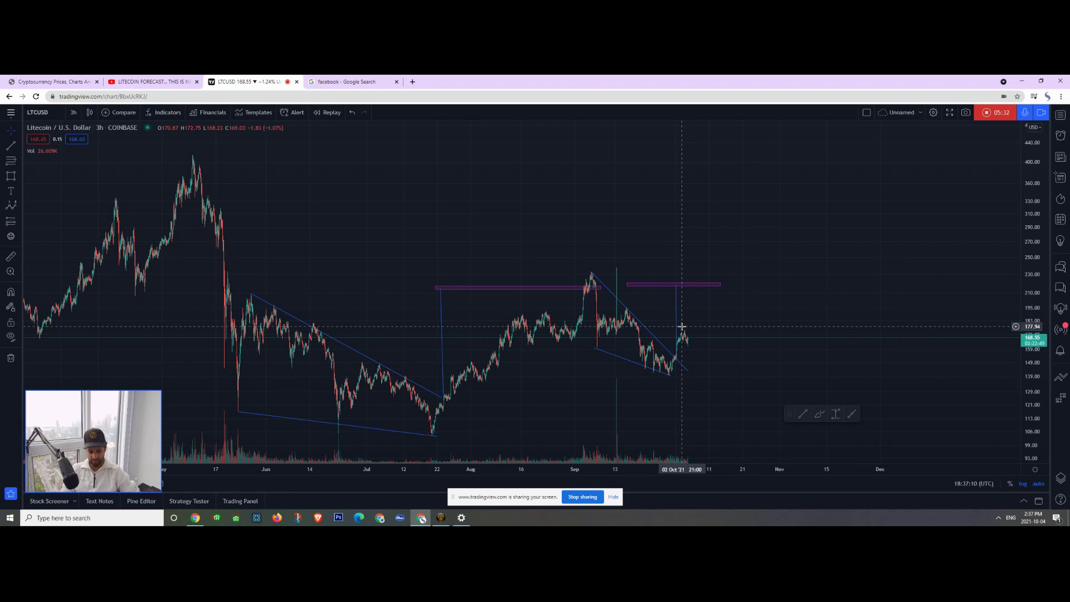
key(alt+f)
click(618, 307)
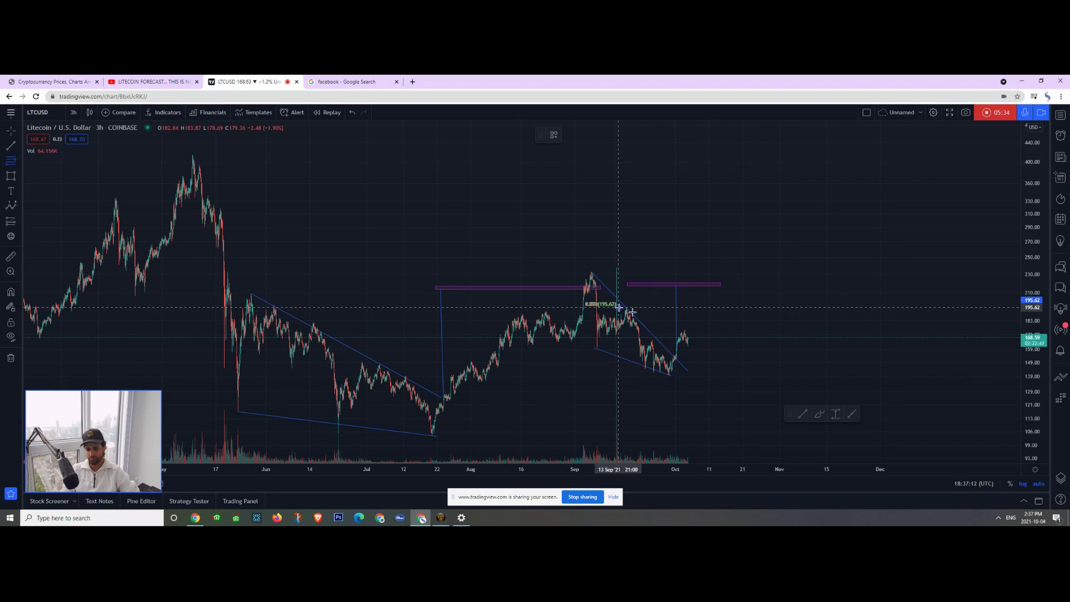
click(731, 375)
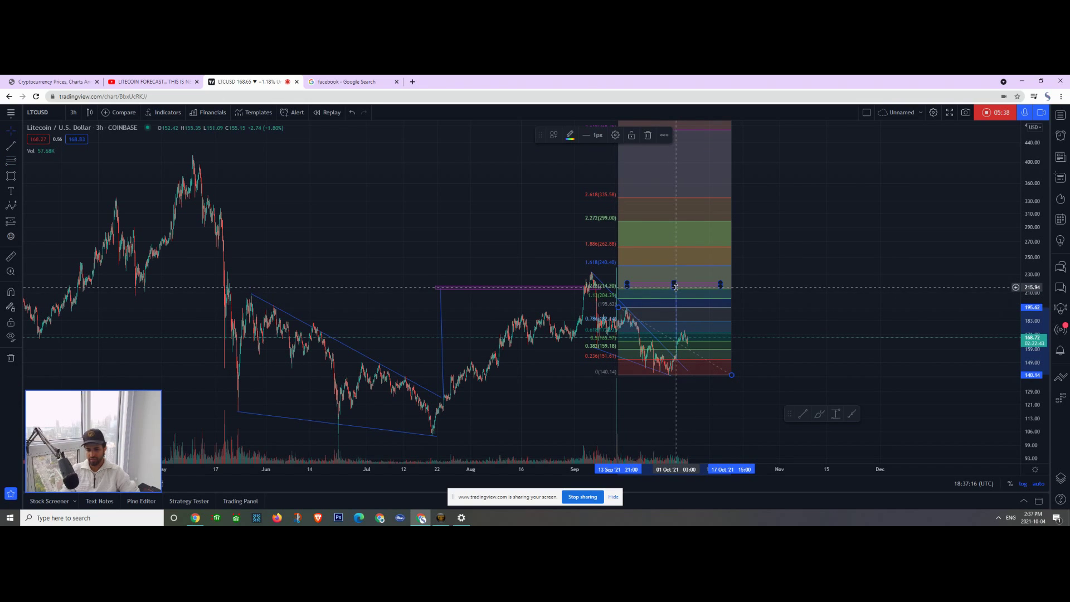
- Draw a second Fibonacci extension from late September down to the 140 level
key(alt+f)
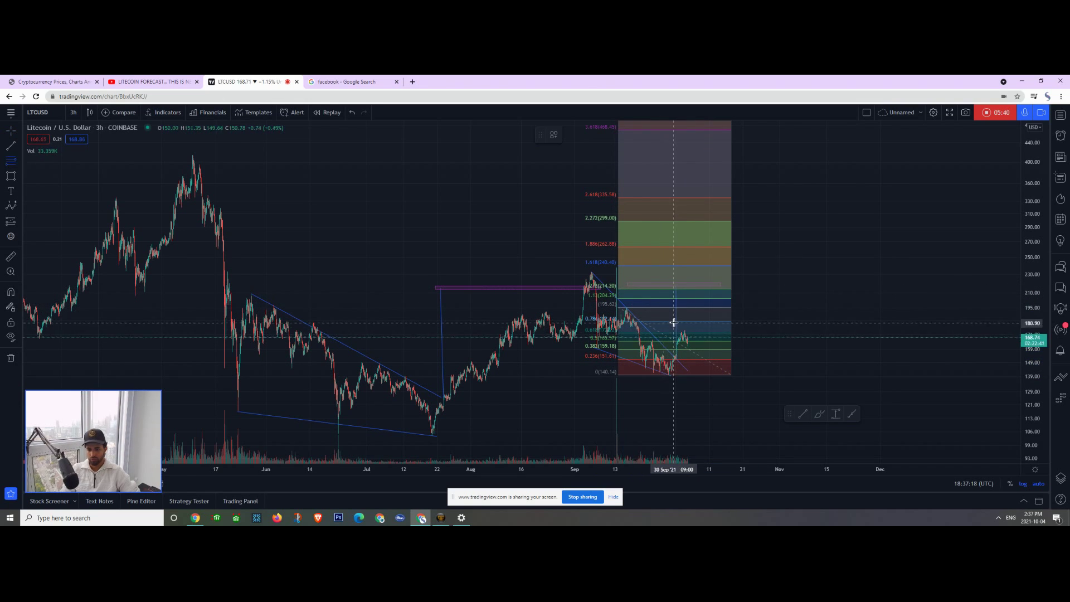
click(674, 330)
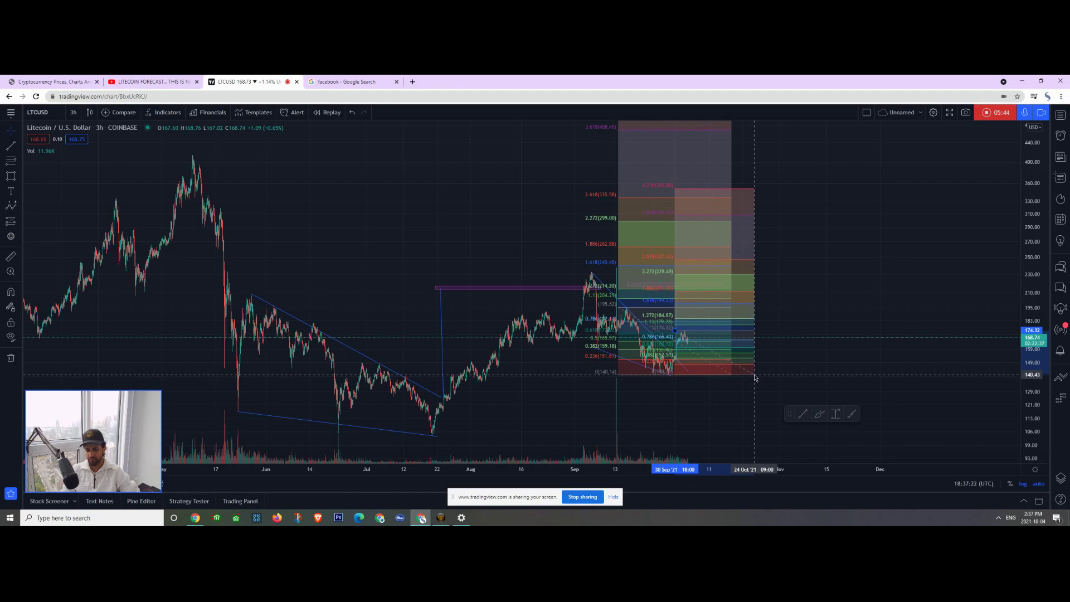
click(754, 376)
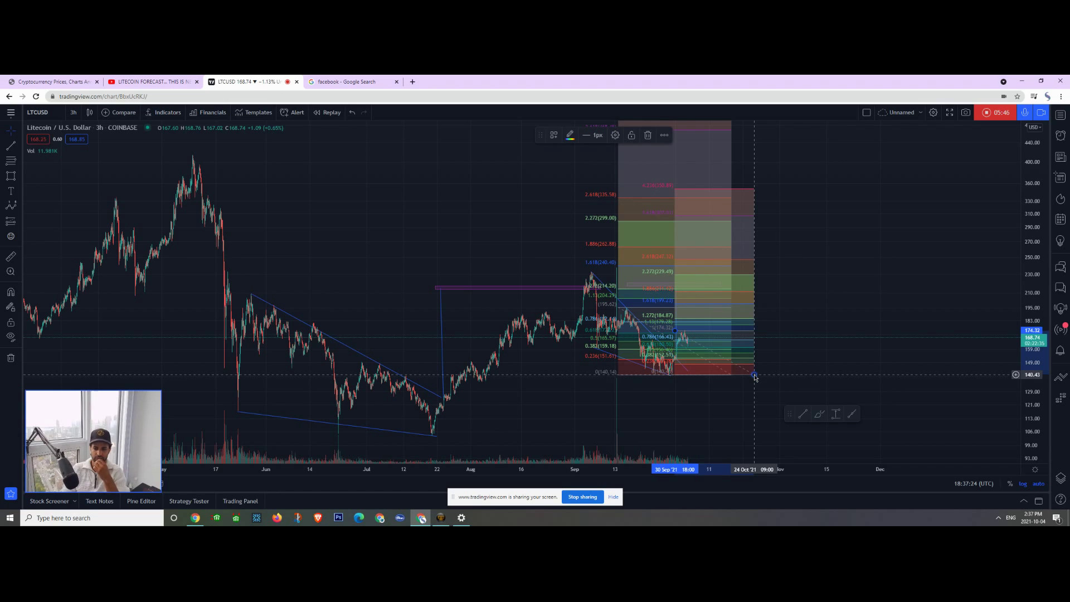
click(819, 414)
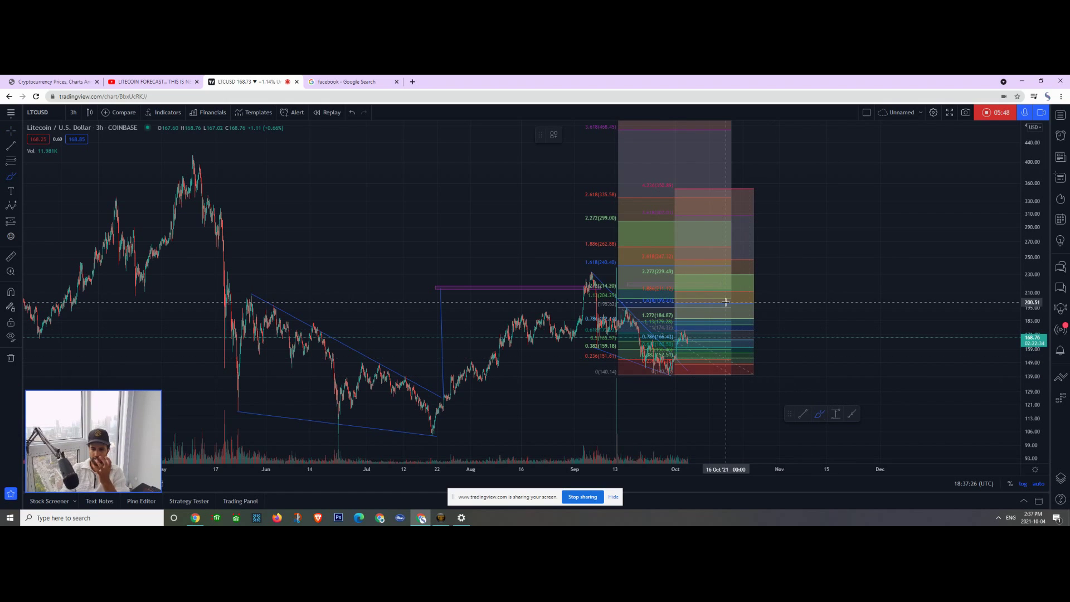
- Brush a freehand projected path rising from the latest candles toward the 215 Fibonacci level
click(707, 289)
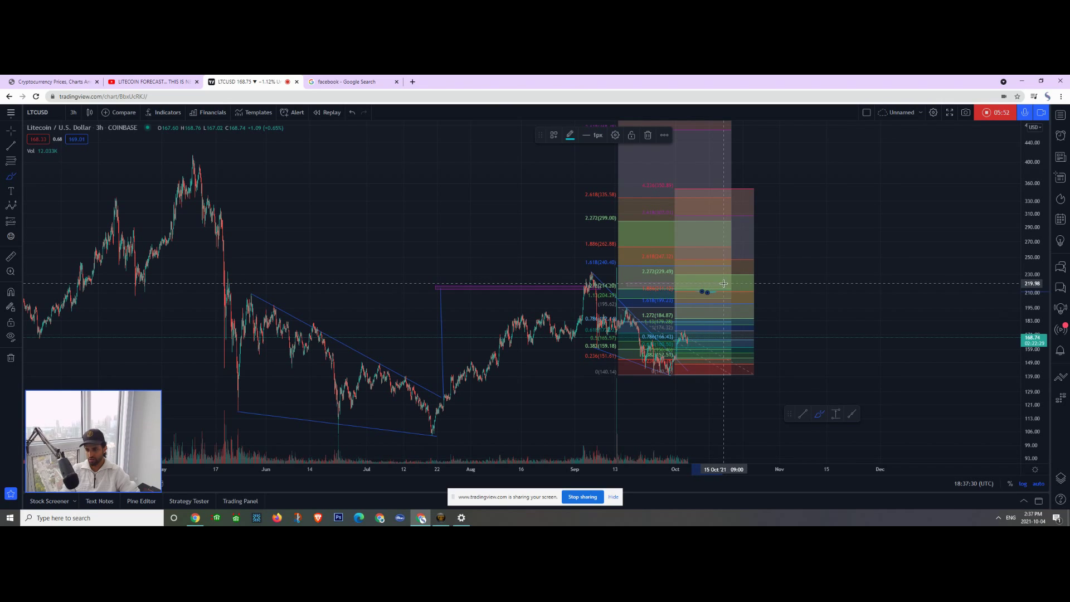
drag(700, 292, 716, 291)
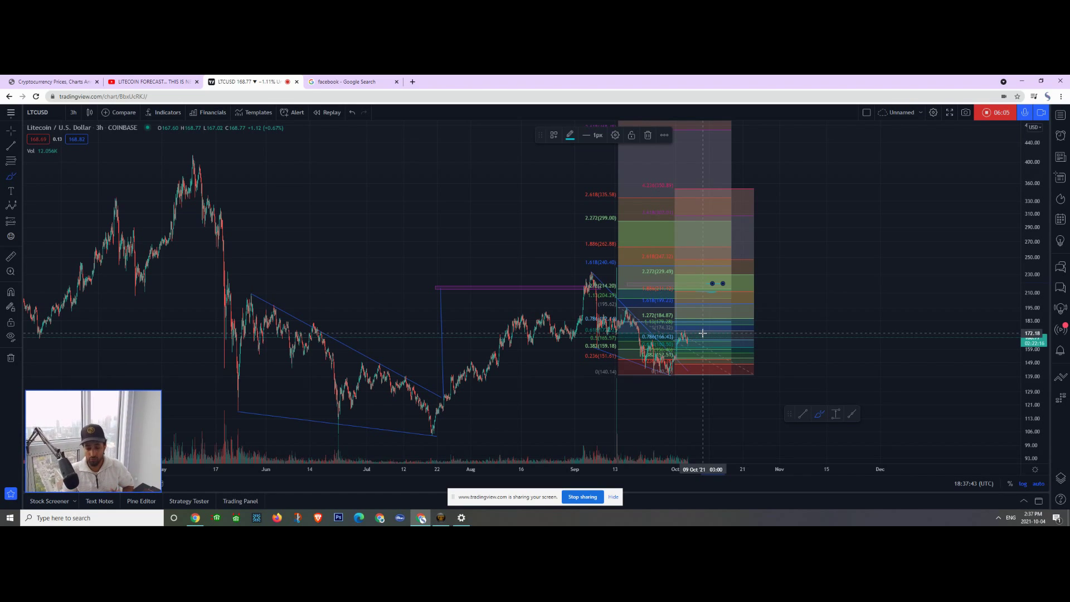
key(Escape)
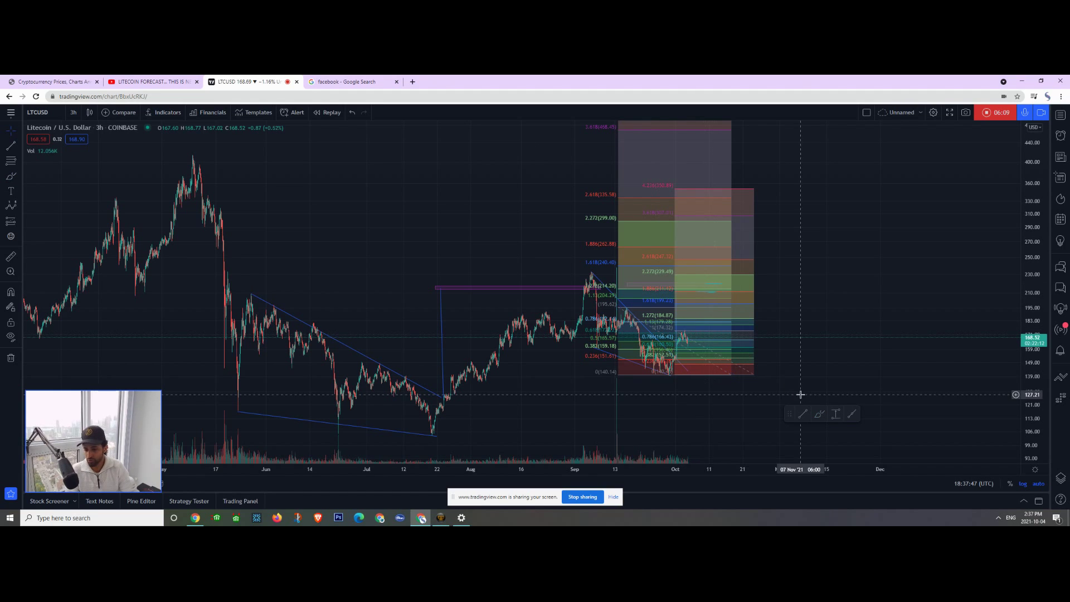
click(817, 414)
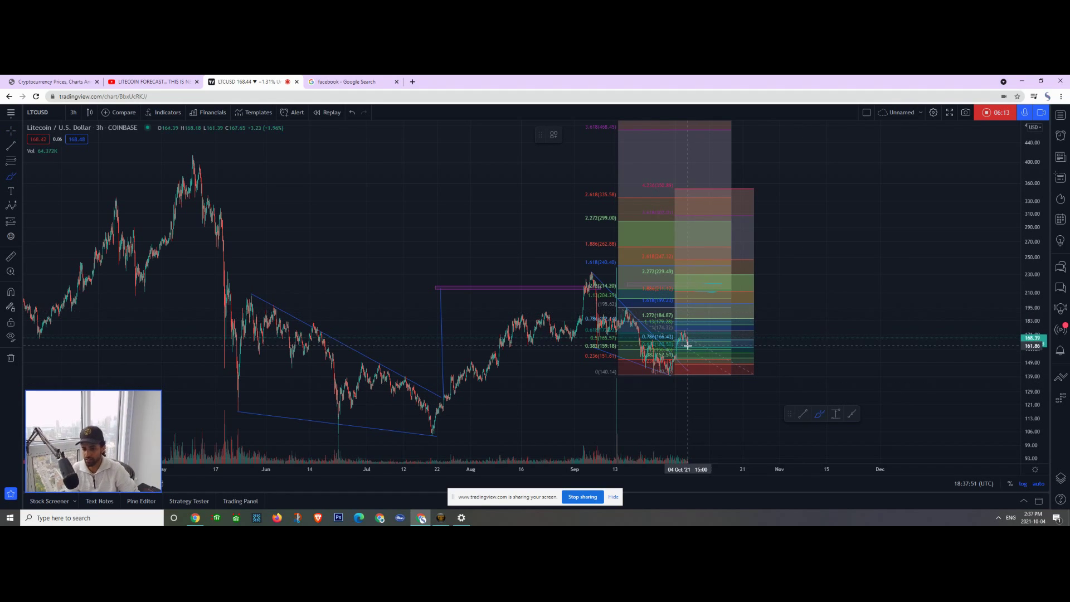
drag(691, 341, 719, 284)
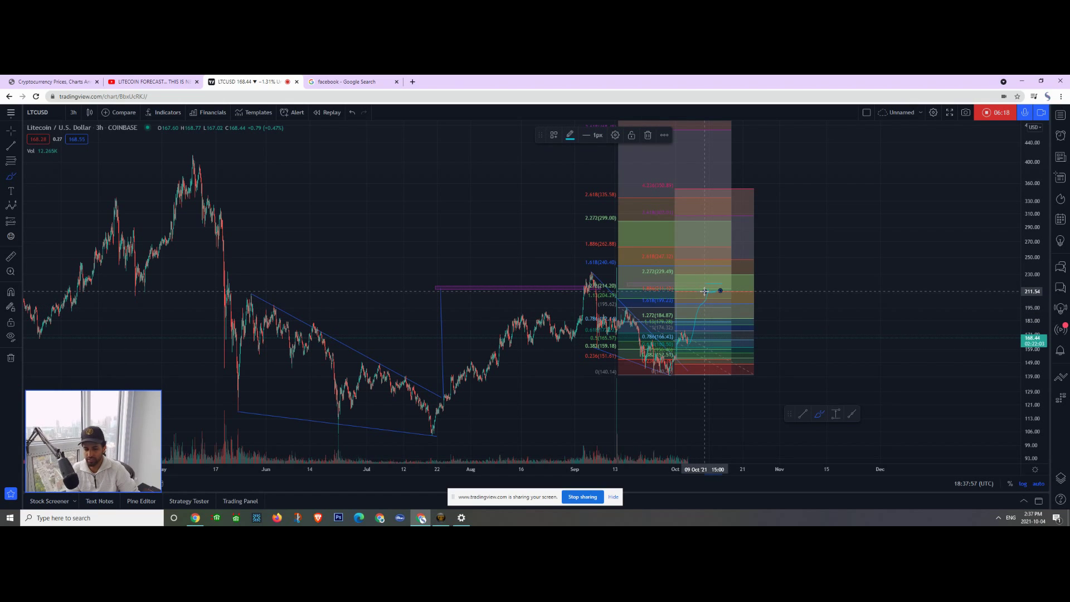